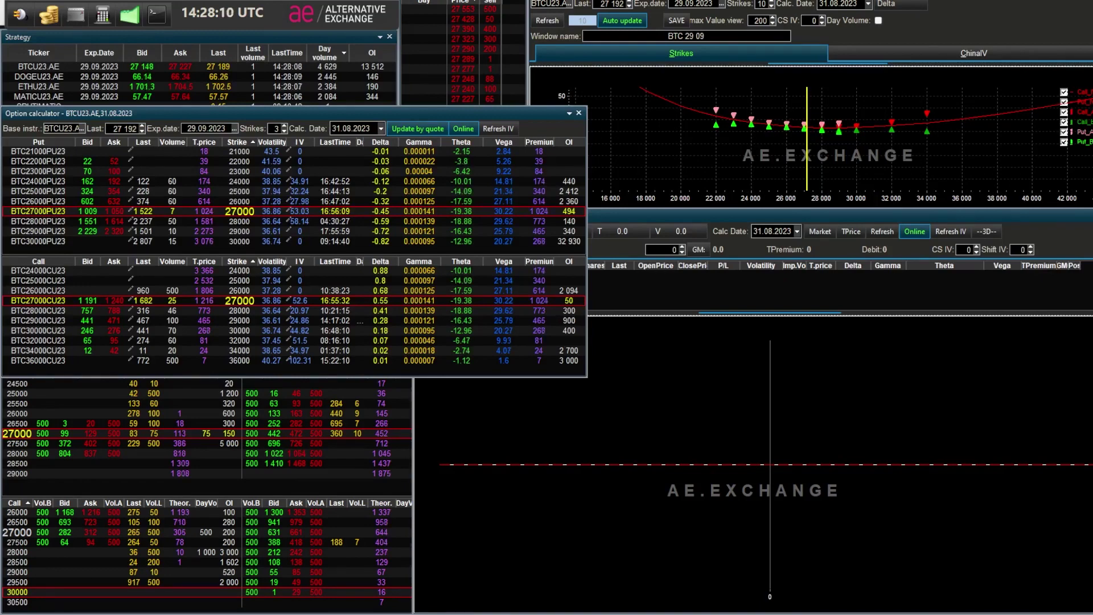
Step: Drop BTCU23.AE futures into the empty option chart and set its size to 1000 shares
click(977, 453)
drag(127, 64, 619, 294)
click(596, 275)
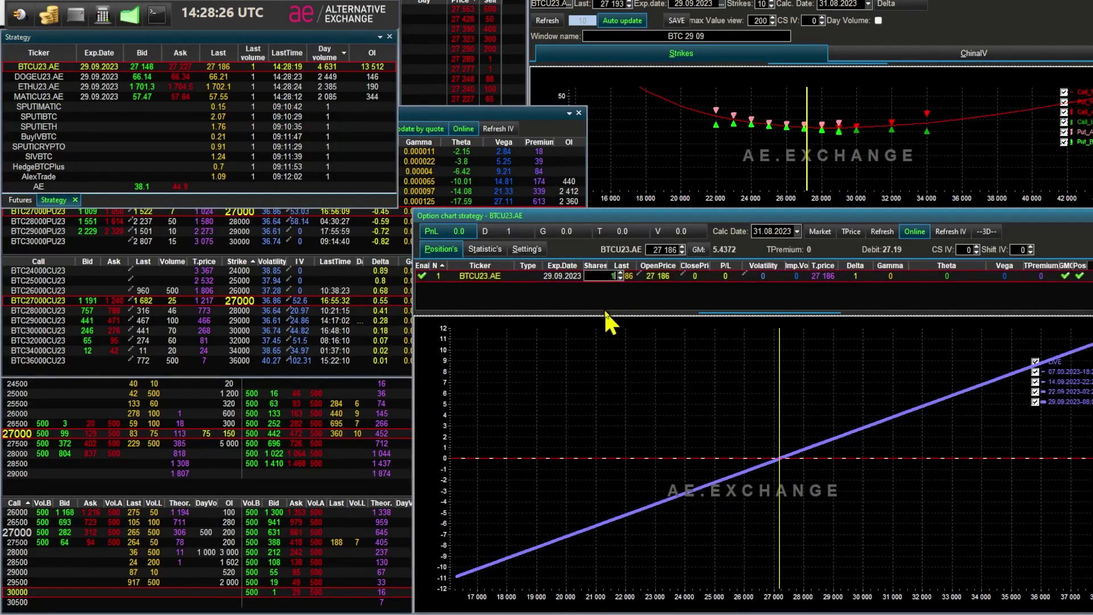
text(000)
click(599, 286)
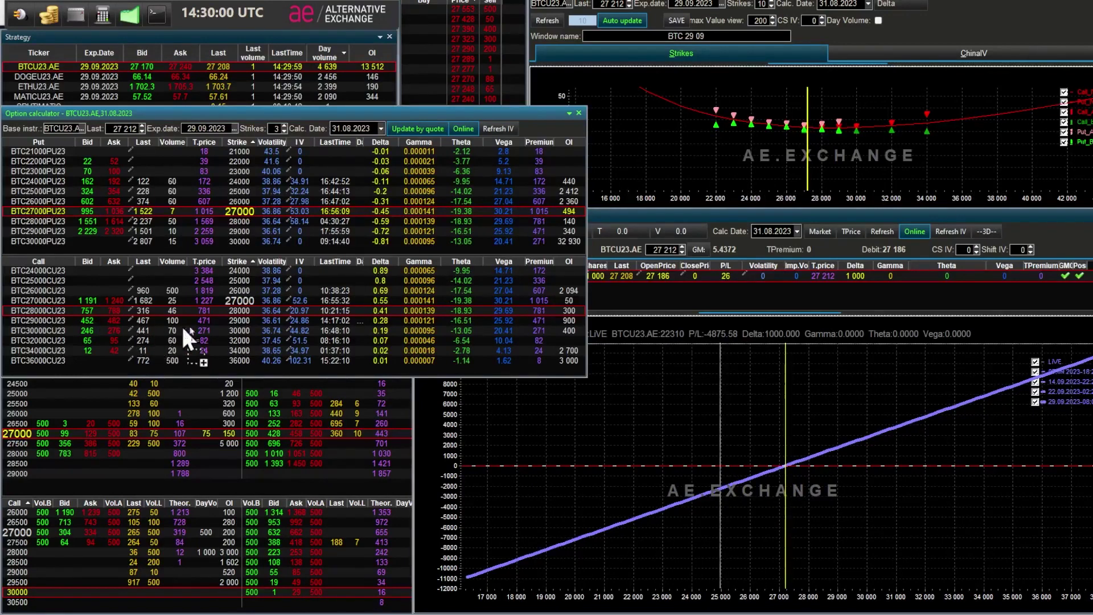
Step: Set the BTC28000CU23 call to -1000 shares and reset open prices to theoretical prices
click(687, 295)
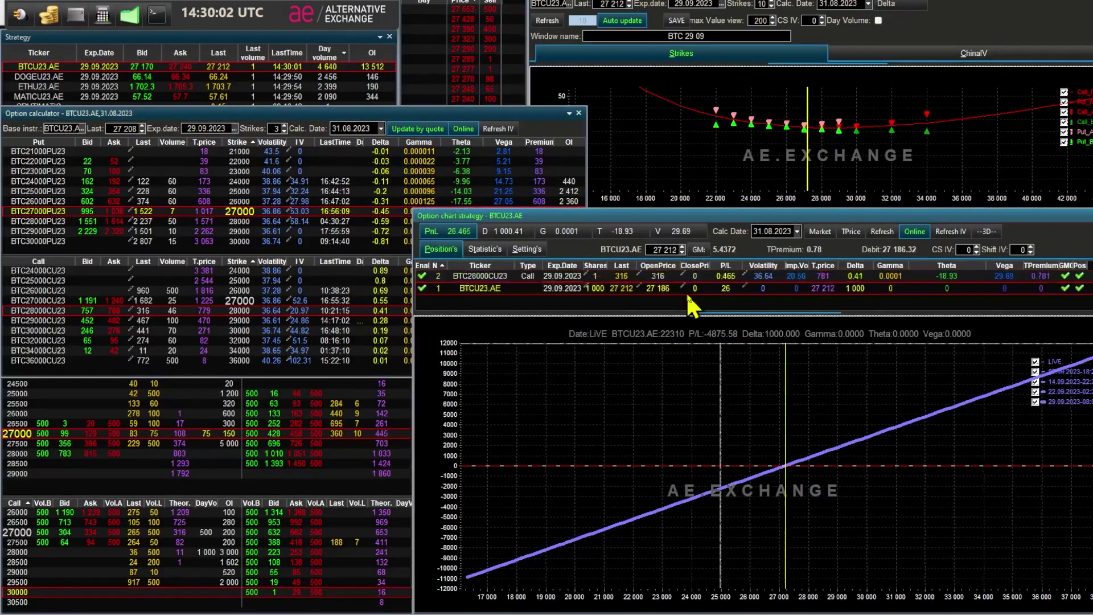
double_click(597, 275)
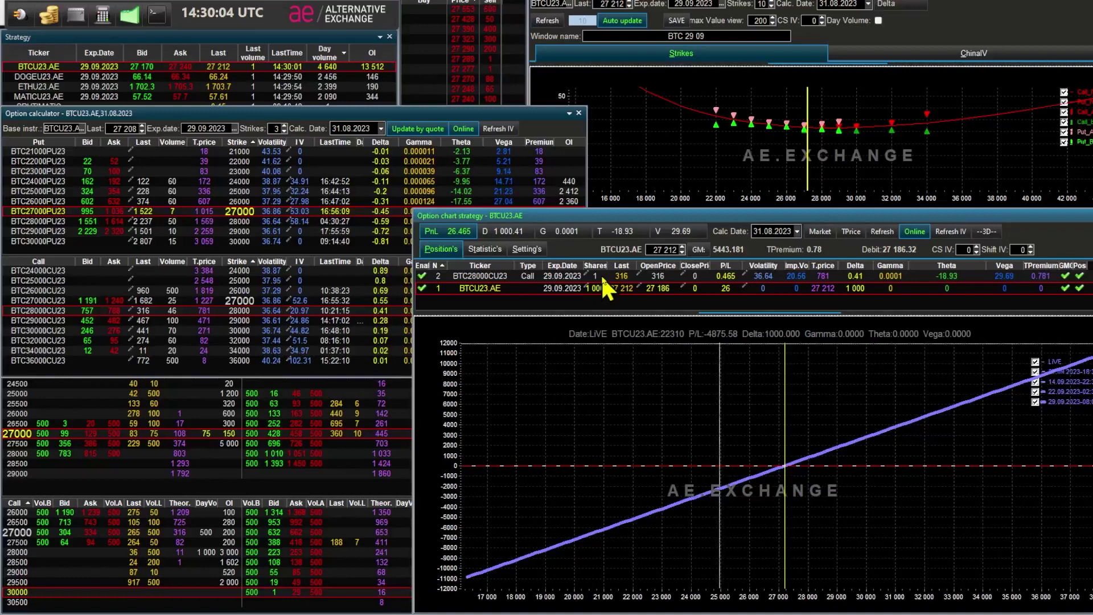
text(-1000)
key(Return)
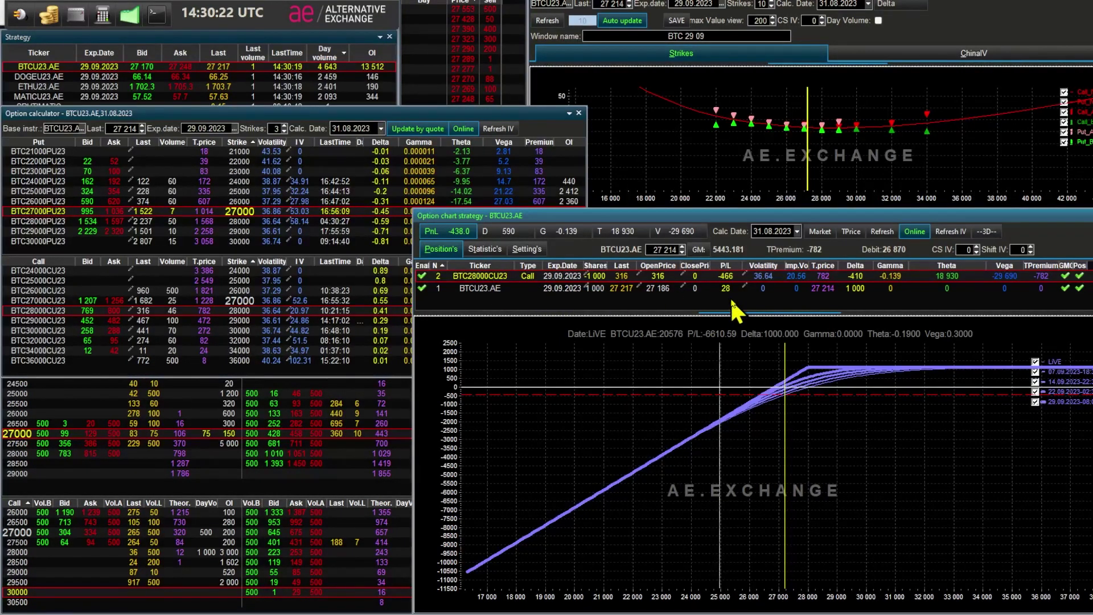
click(851, 232)
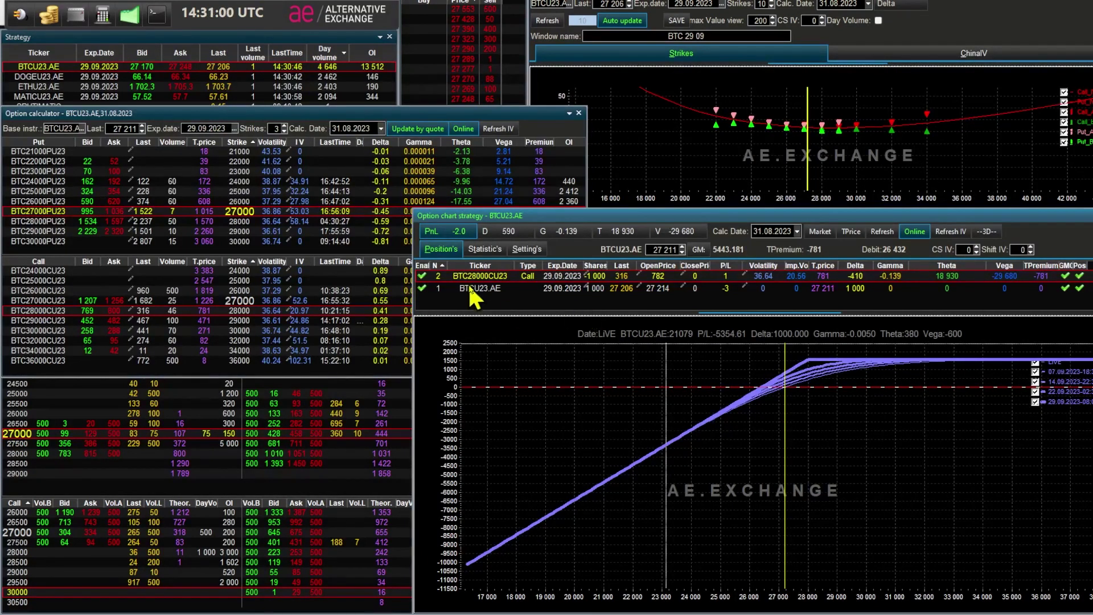
Step: Raise the sold 28000 call's volatility to 60, then reopen the cell to restore 36.64
double_click(763, 275)
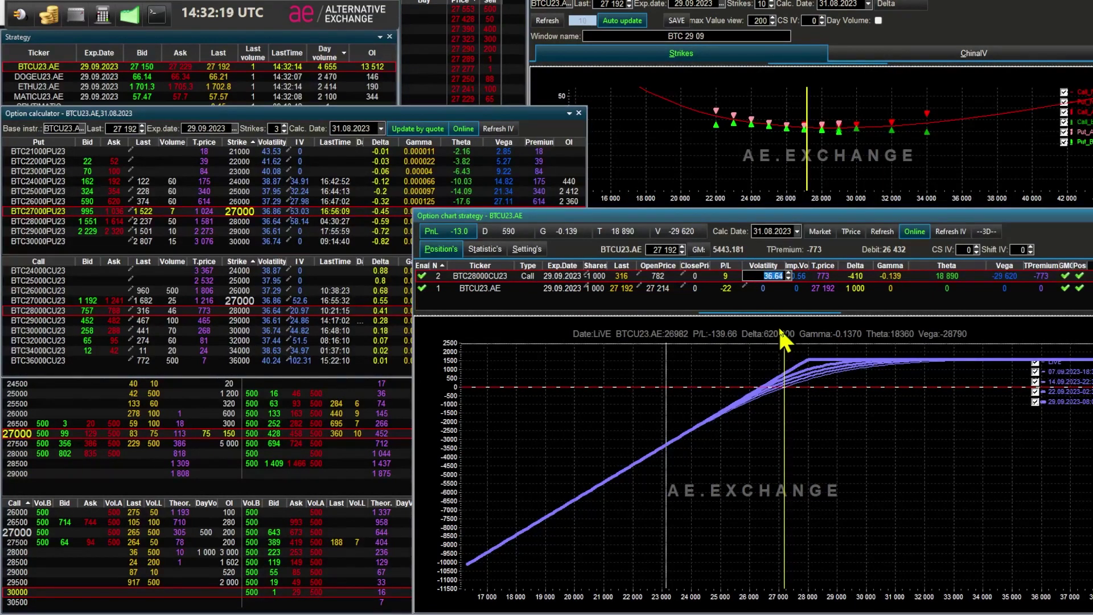
text(60)
key(Return)
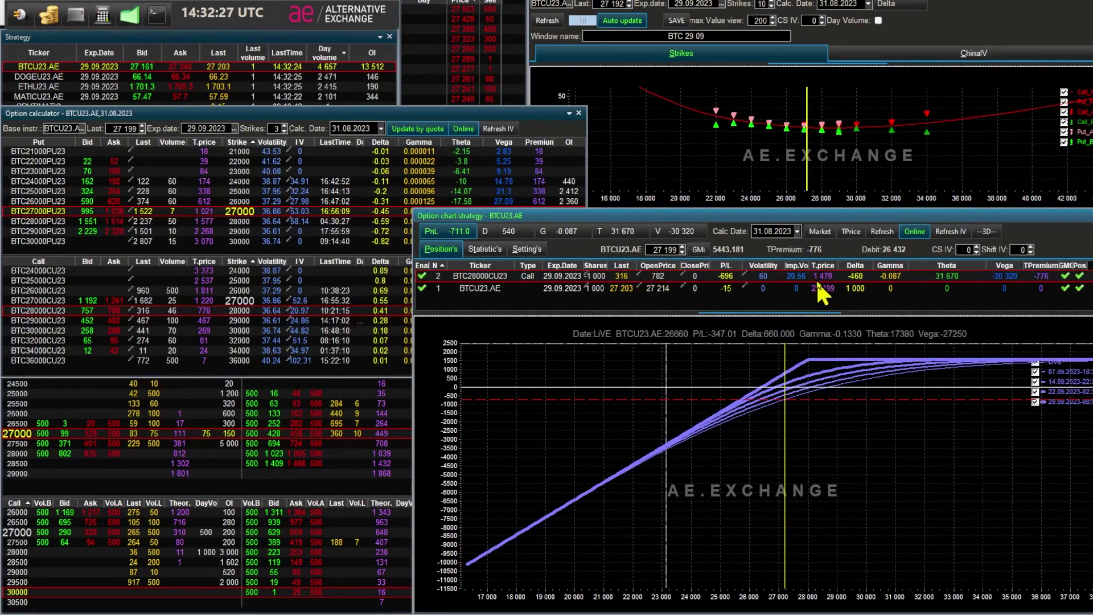
double_click(763, 276)
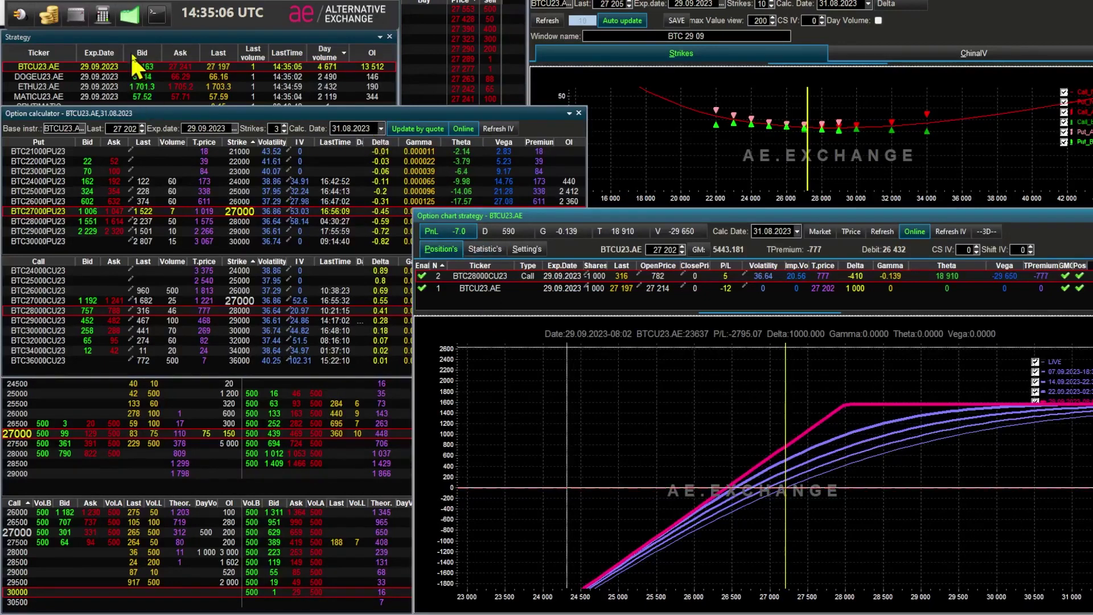
Step: Open a new empty option chart and dock it in the lower right
click(131, 17)
mouse_move(160, 38)
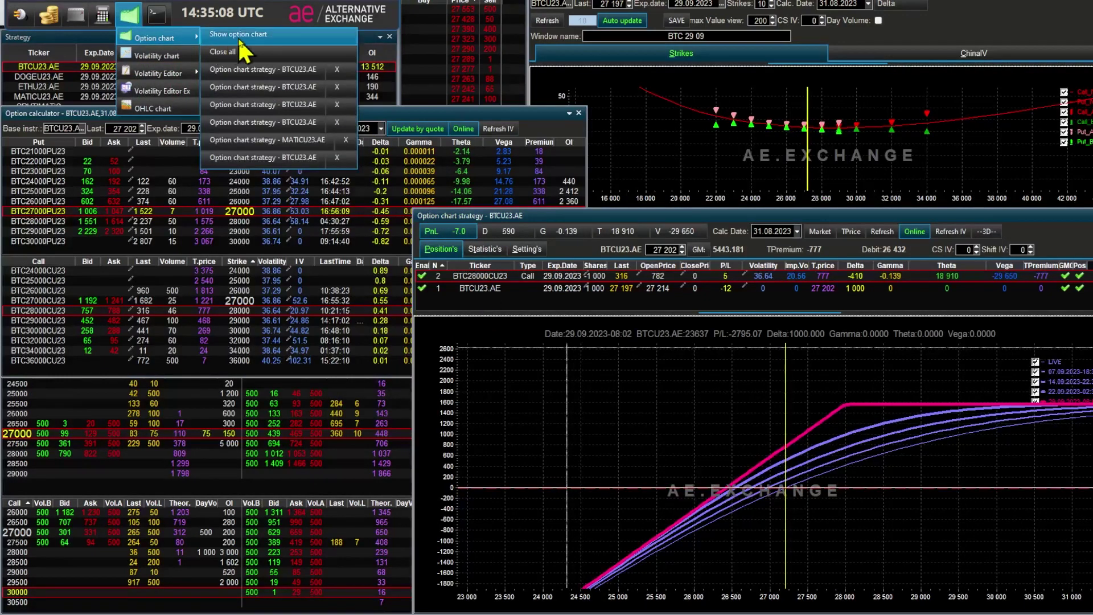
click(248, 39)
drag(277, 51, 766, 417)
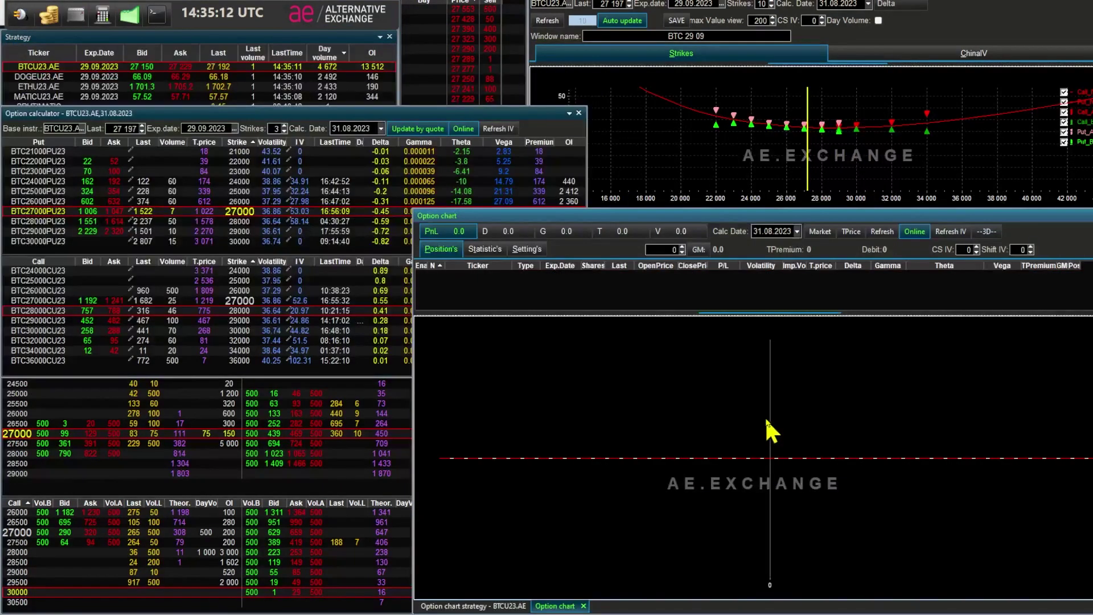
Step: Start a BTCU23.AE strategy with the BTC30000CU23 call and set the futures to 1000 shares
click(109, 332)
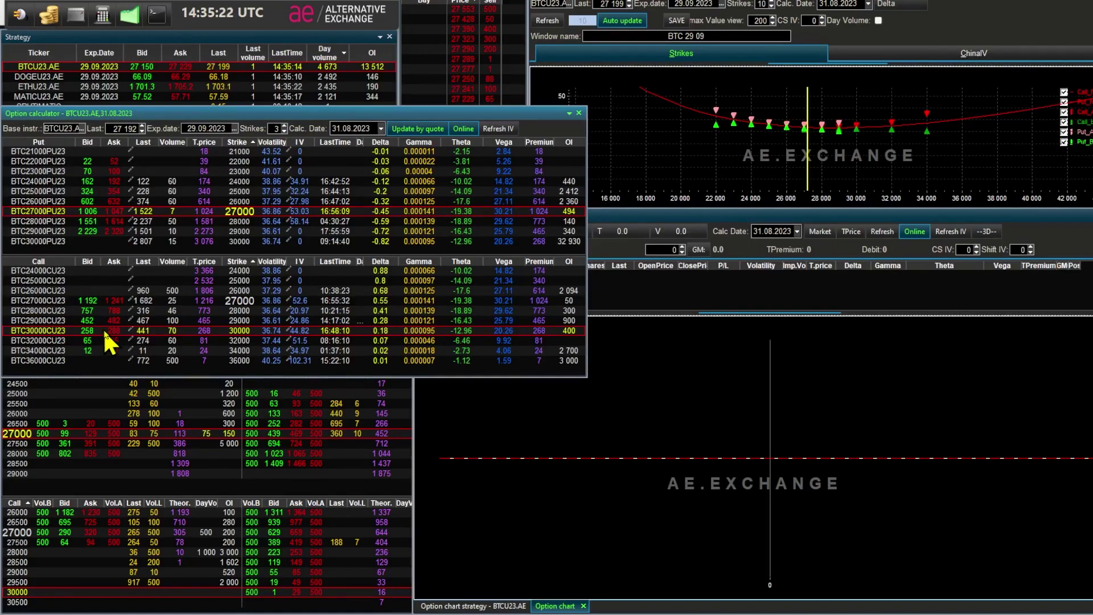
click(874, 287)
double_click(595, 276)
text(1000)
key(Return)
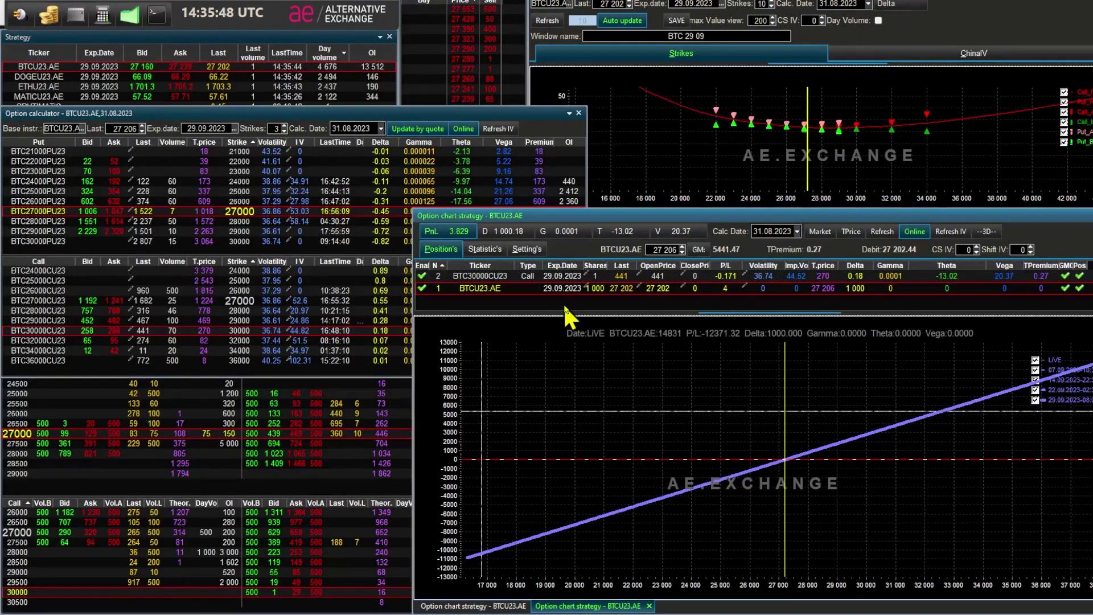
Step: Sell 1000 BTC30000CU23 calls and reset open prices to theoretical prices
click(599, 278)
click(599, 278)
text(-1000)
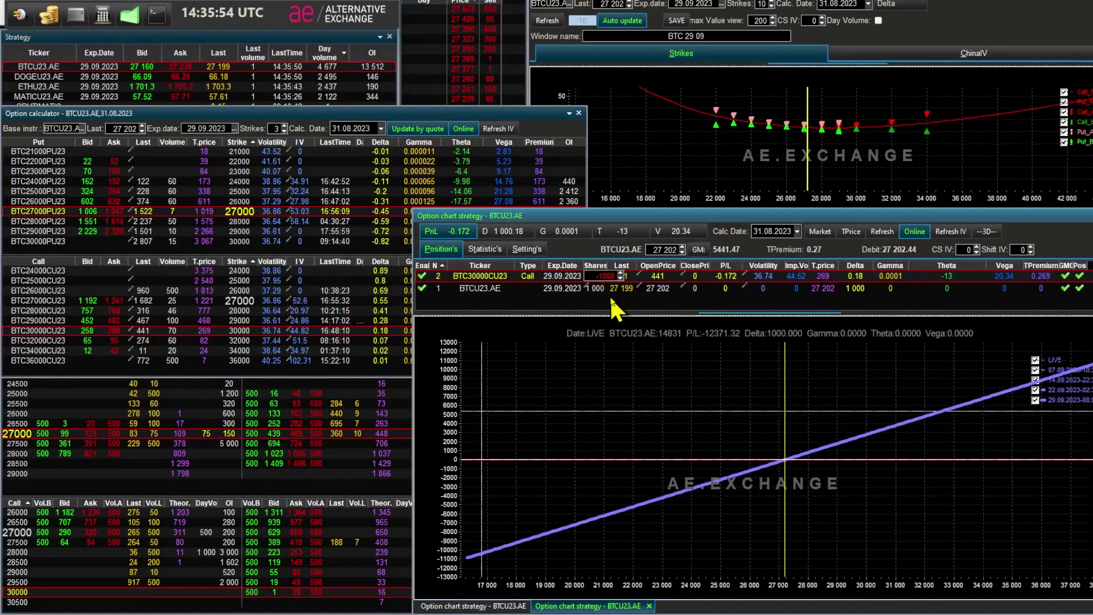
key(Return)
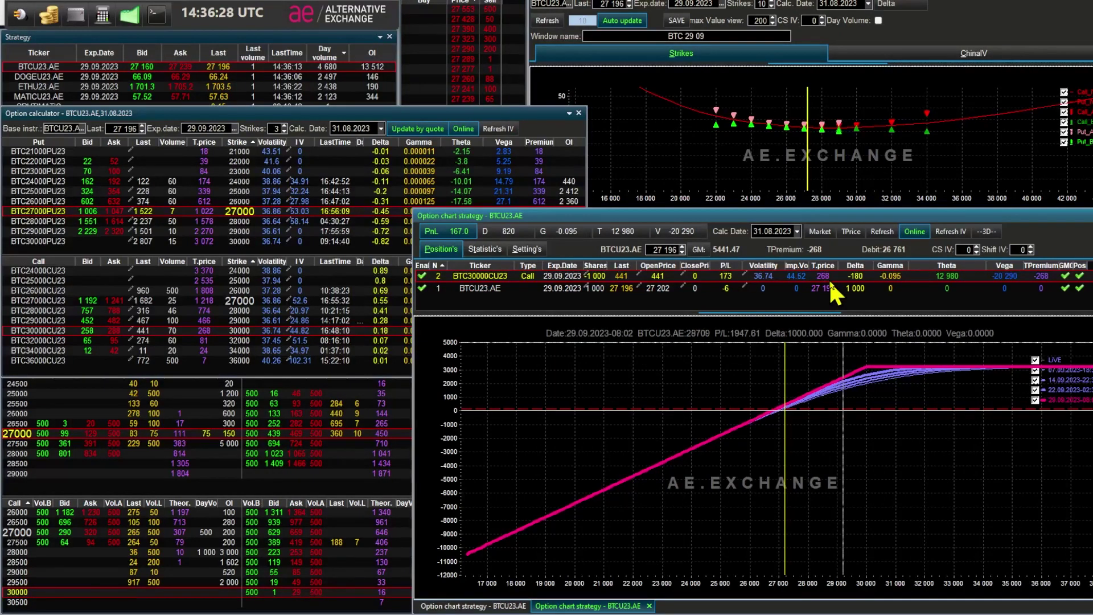
click(851, 231)
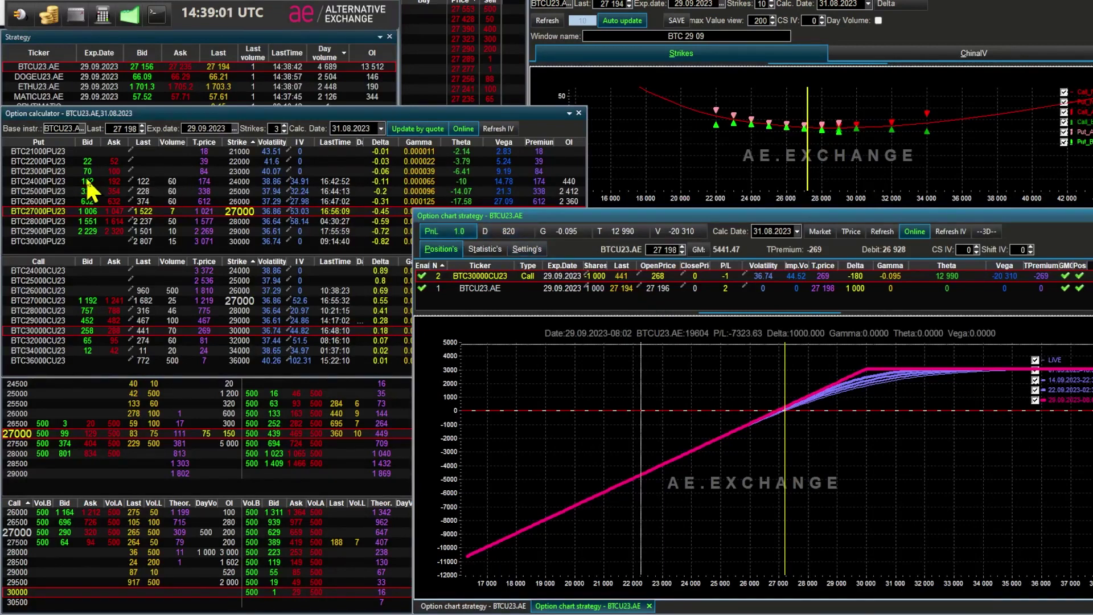
Step: Open another empty option chart and dock it in the lower right
click(128, 12)
mouse_move(193, 37)
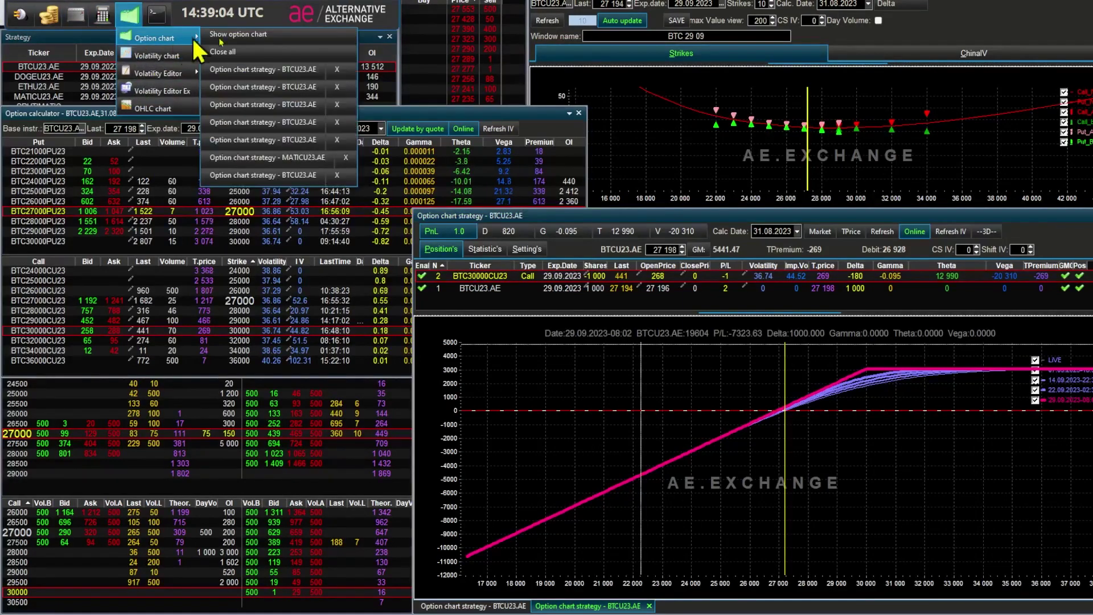
click(276, 46)
drag(273, 63, 771, 419)
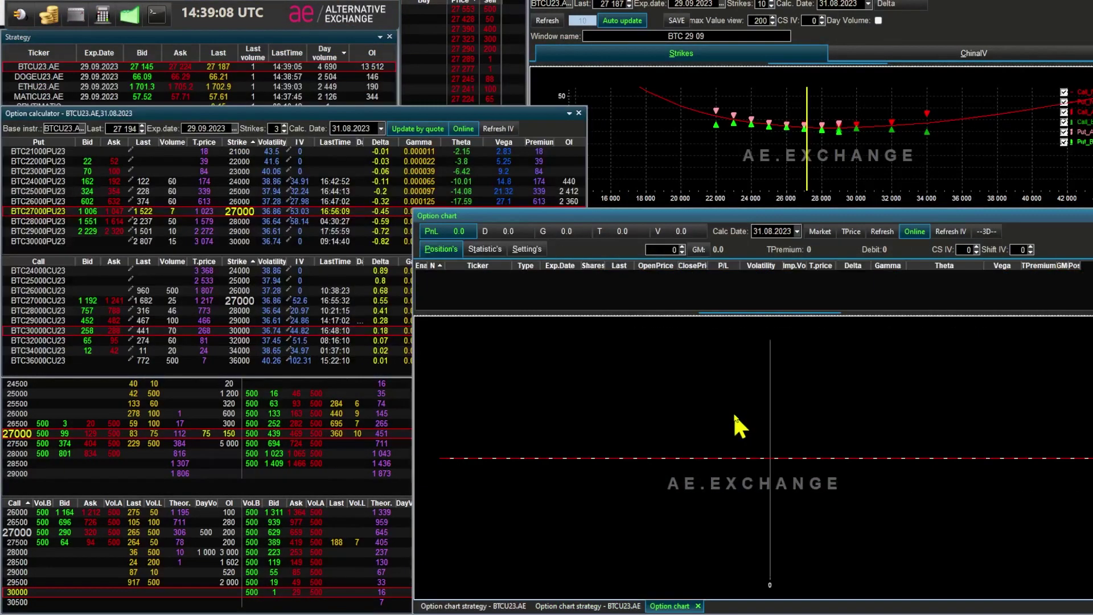
Step: Open a DOGEU23.AE strategy chart, dock it as a tab, and add ETHU23.AE futures to it
right_click(69, 78)
click(347, 168)
drag(116, 48, 767, 427)
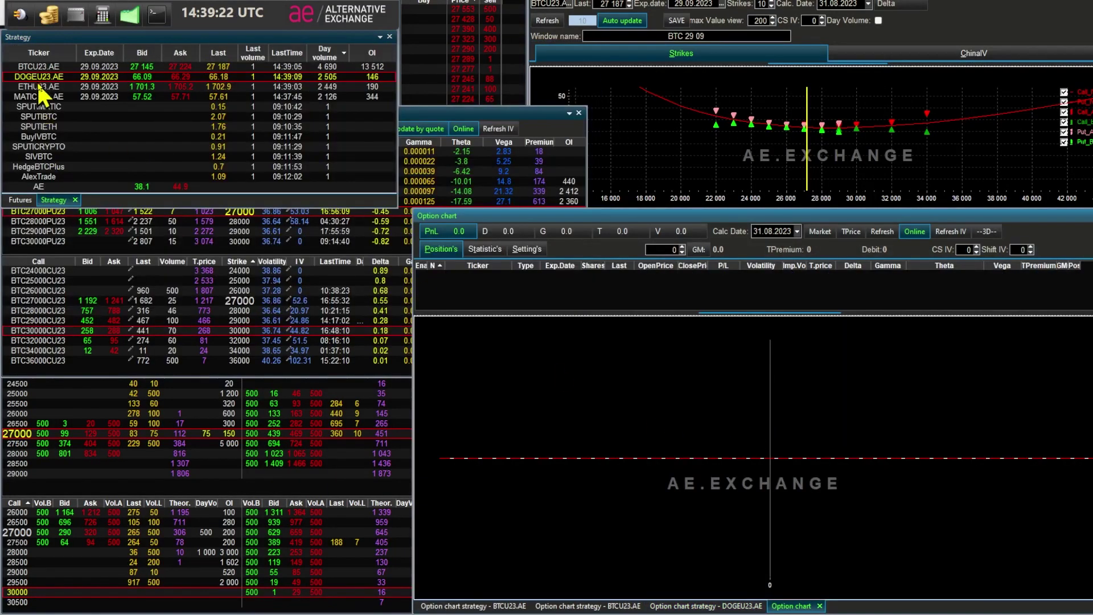
mouse_move(37, 84)
mouse_down()
mouse_move(614, 284)
mouse_move(696, 289)
mouse_up()
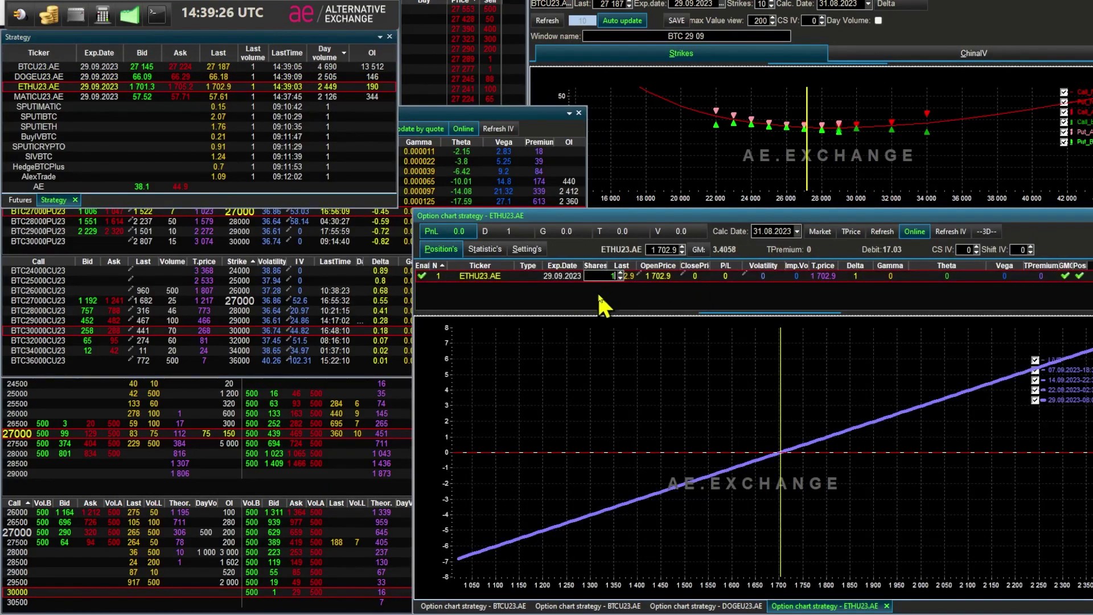
right_click(45, 85)
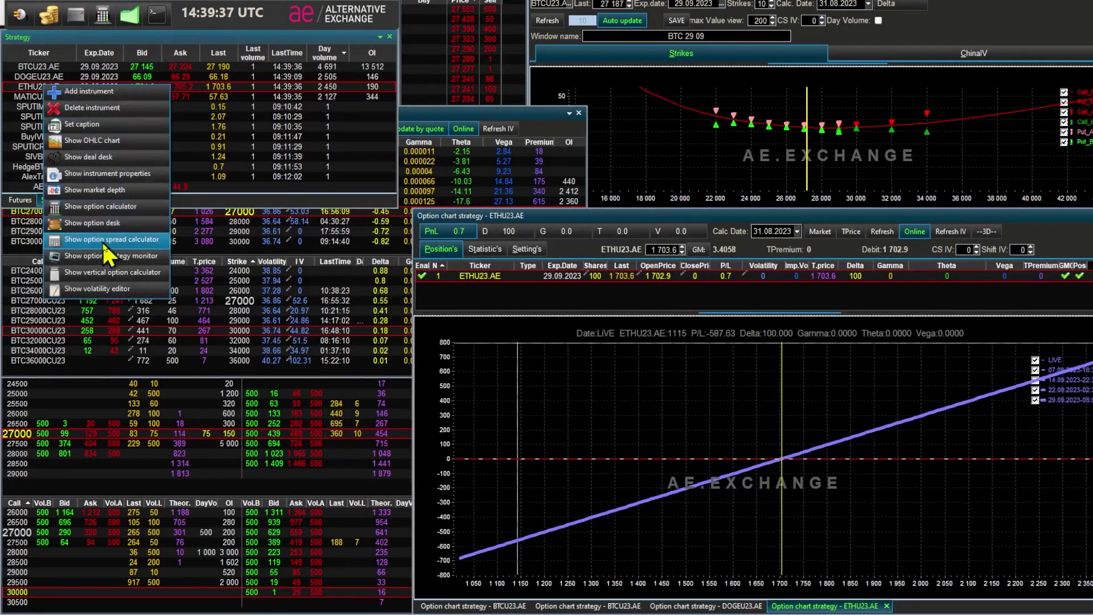
Step: Open the ETHU23.AE option calculator for the 29.09.2023 expiry and select the ETH1900CU23 call
click(111, 207)
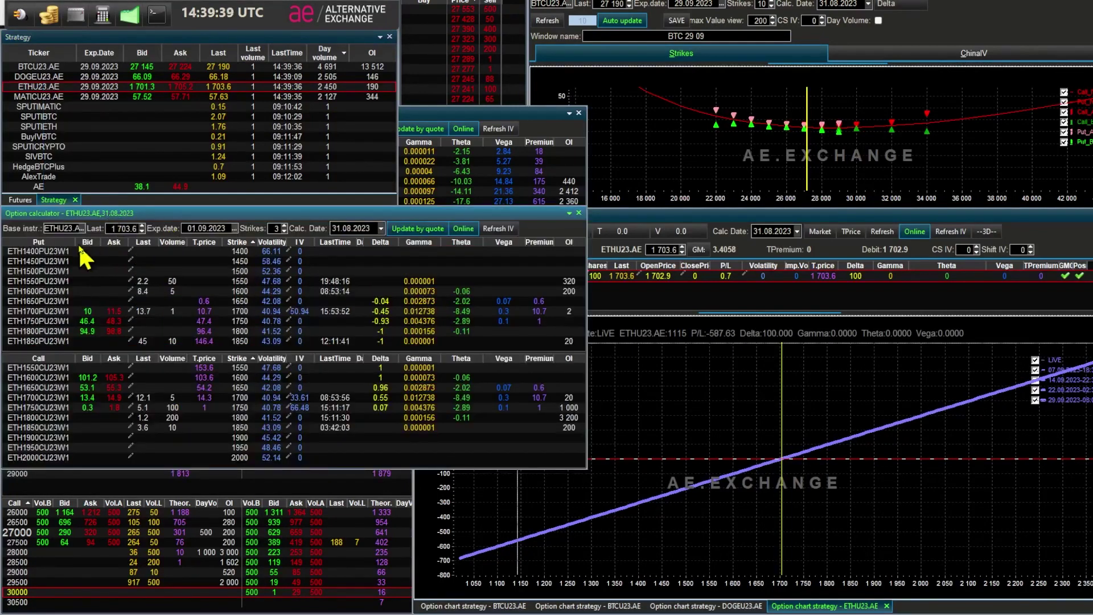
click(234, 227)
click(212, 277)
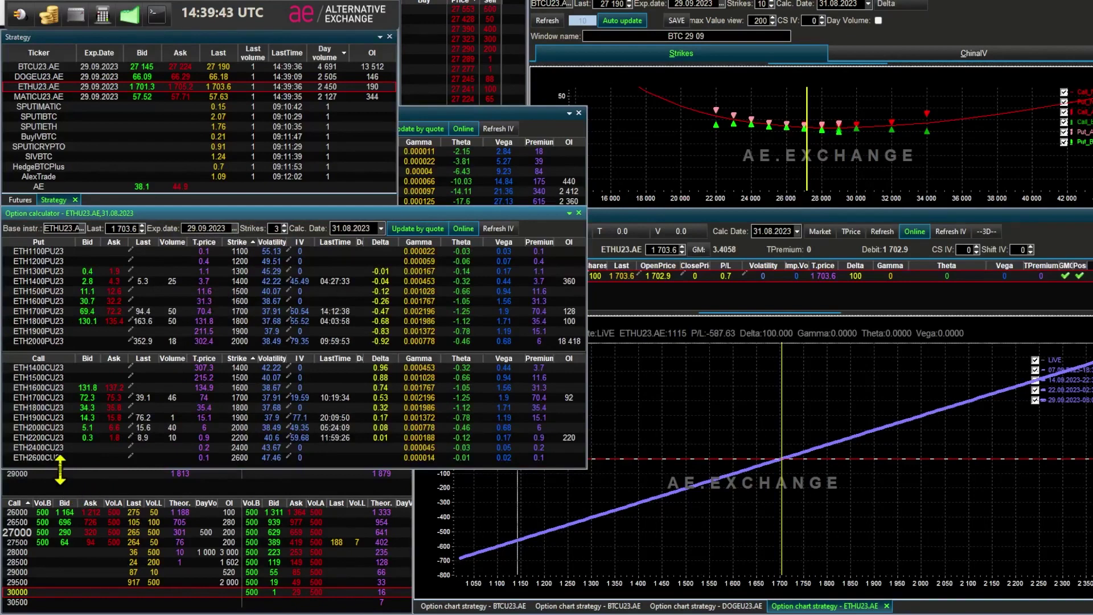
click(104, 428)
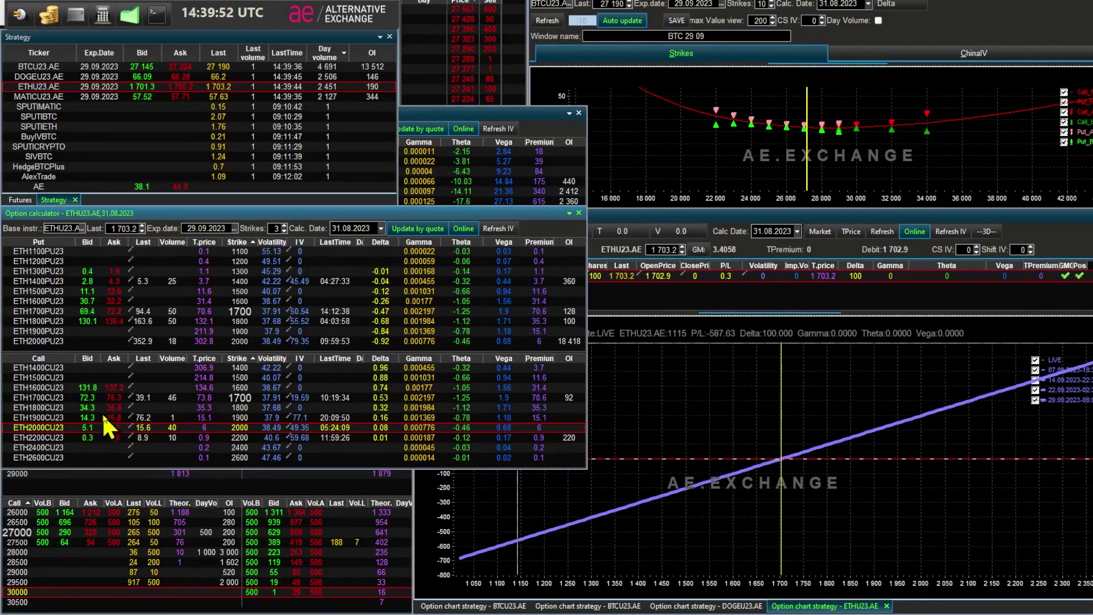
click(103, 418)
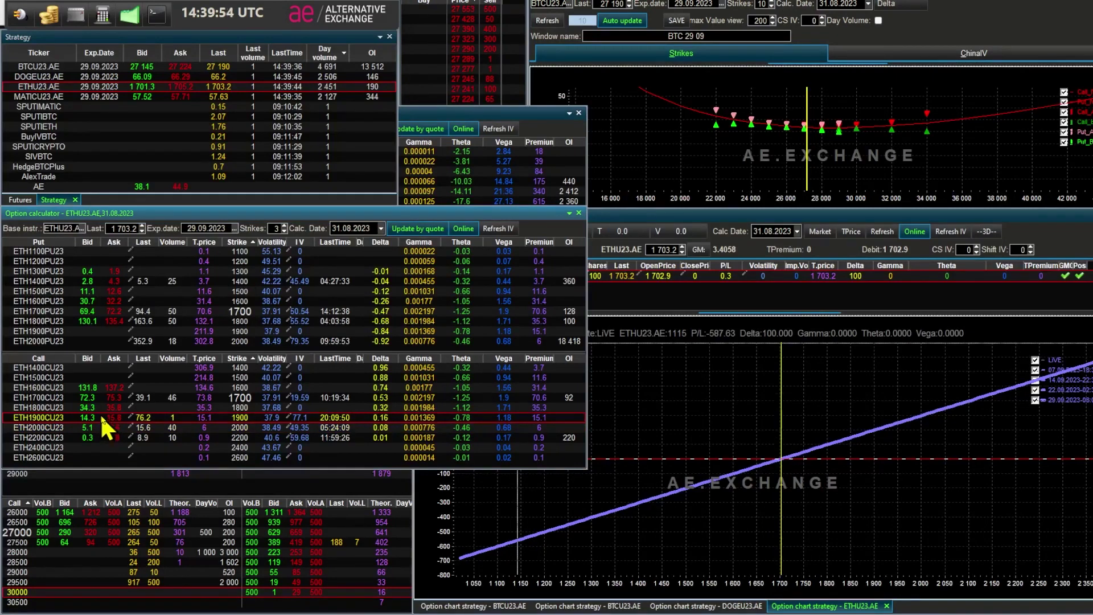
Step: Add 100 sold ETH1900CU23 calls at theoretical prices and highlight the 29.09.2023 payoff curve
drag(100, 413, 659, 296)
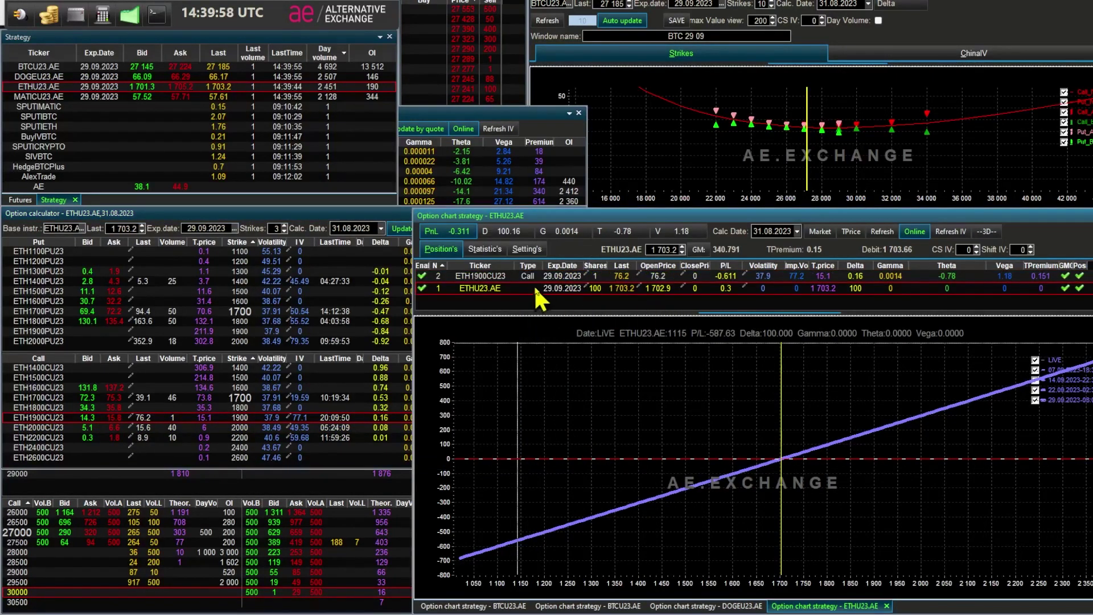
click(597, 276)
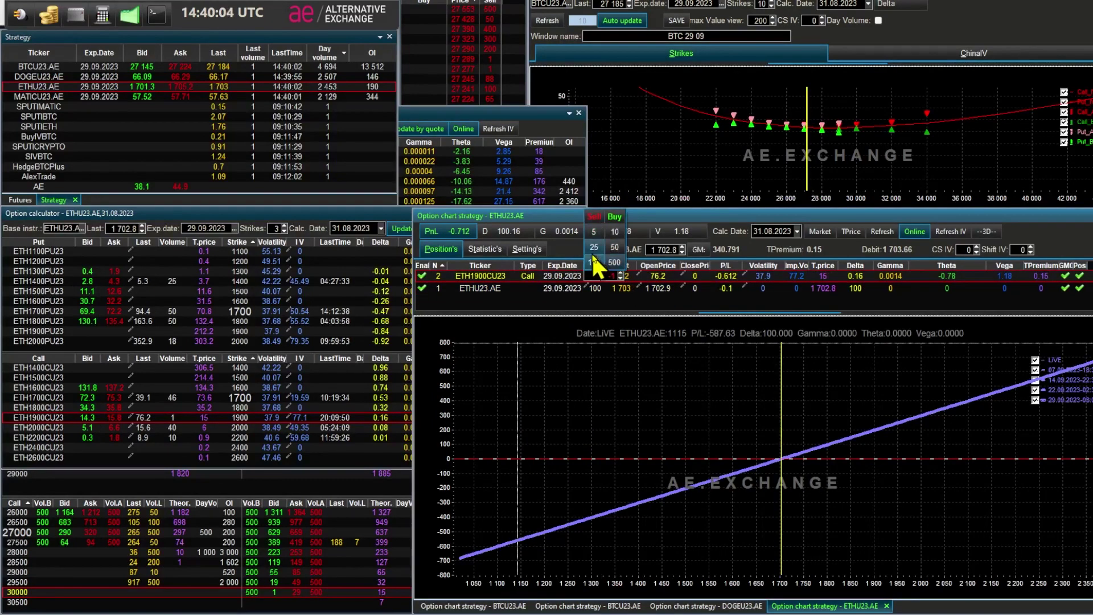
click(595, 263)
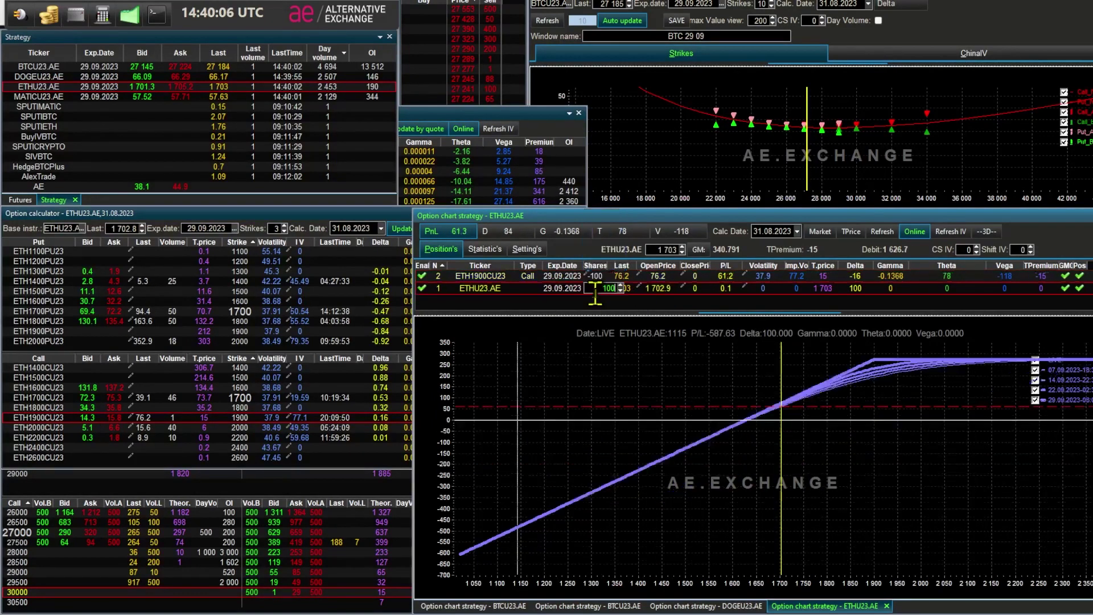
click(850, 231)
click(907, 366)
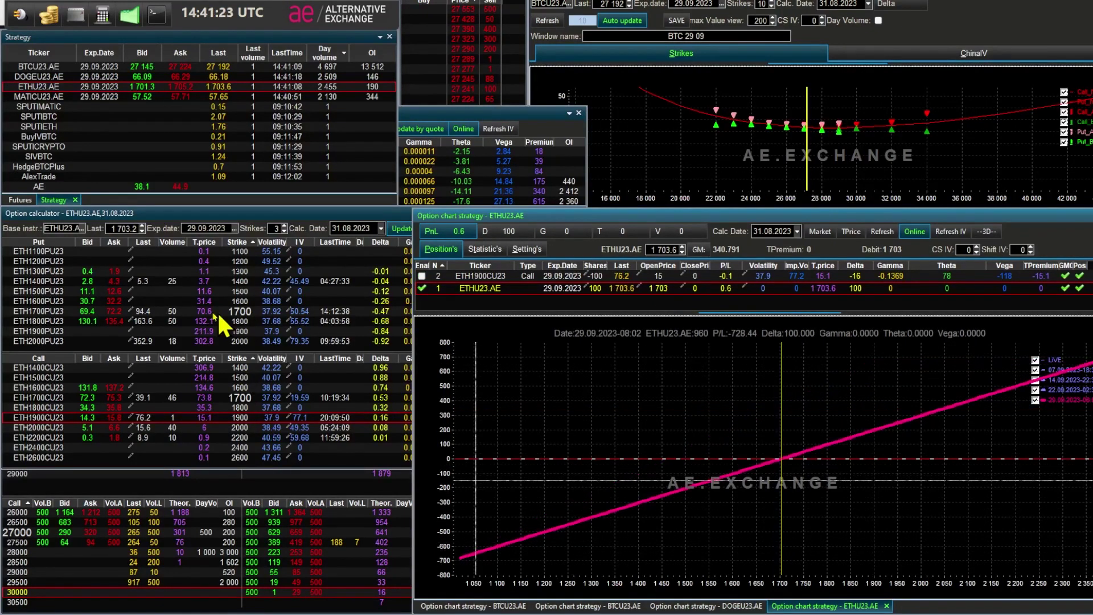
Step: Add ETH1700CU23 to the ETH strategy at -100 shares and reset open prices to theoretical
click(105, 397)
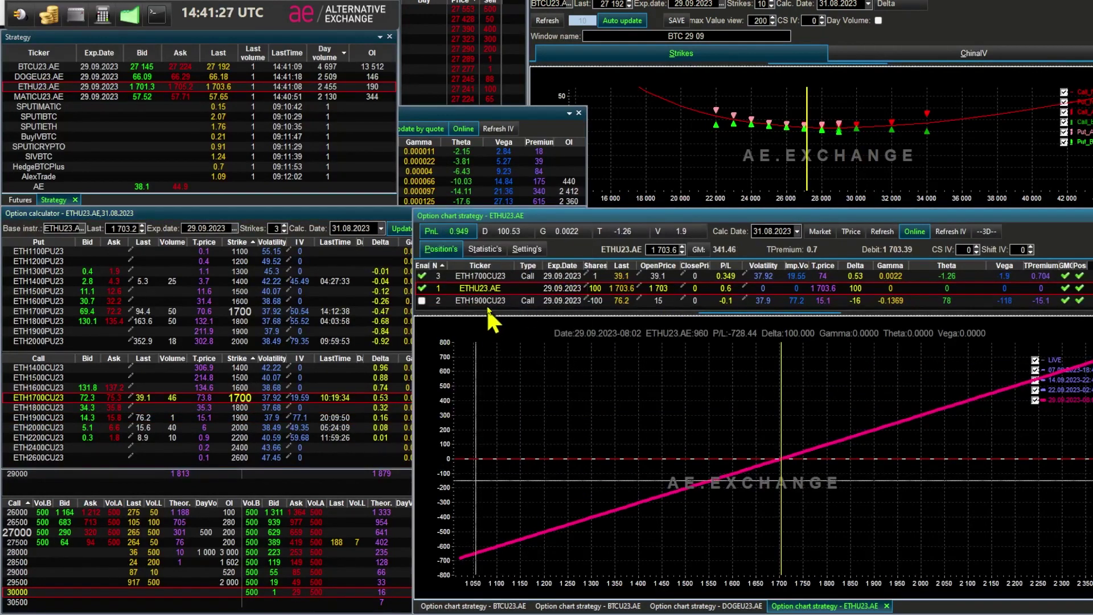
double_click(603, 276)
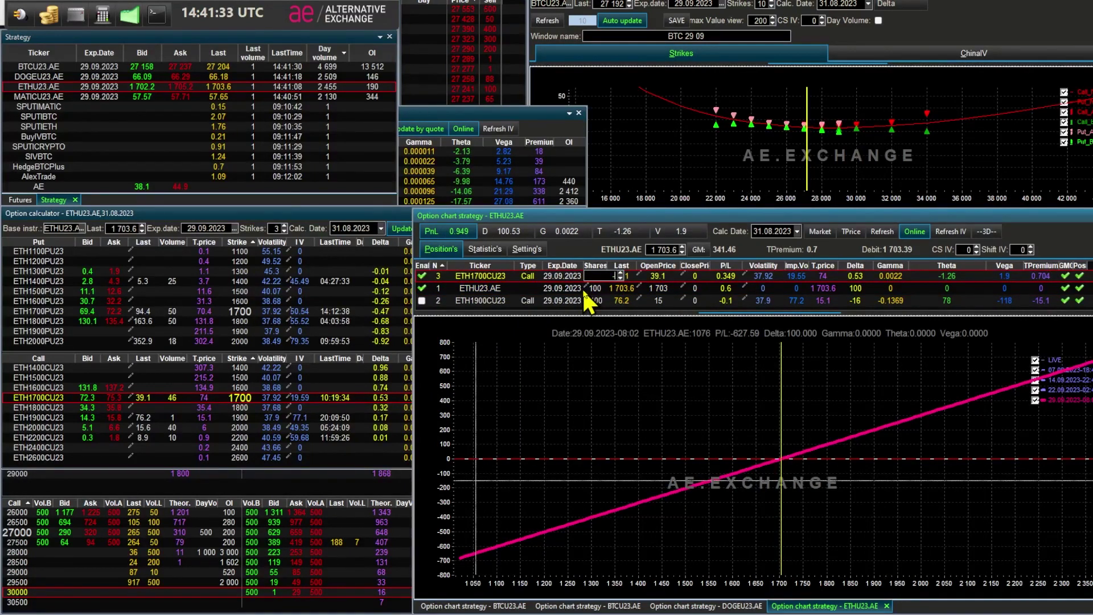
text(-100)
click(496, 291)
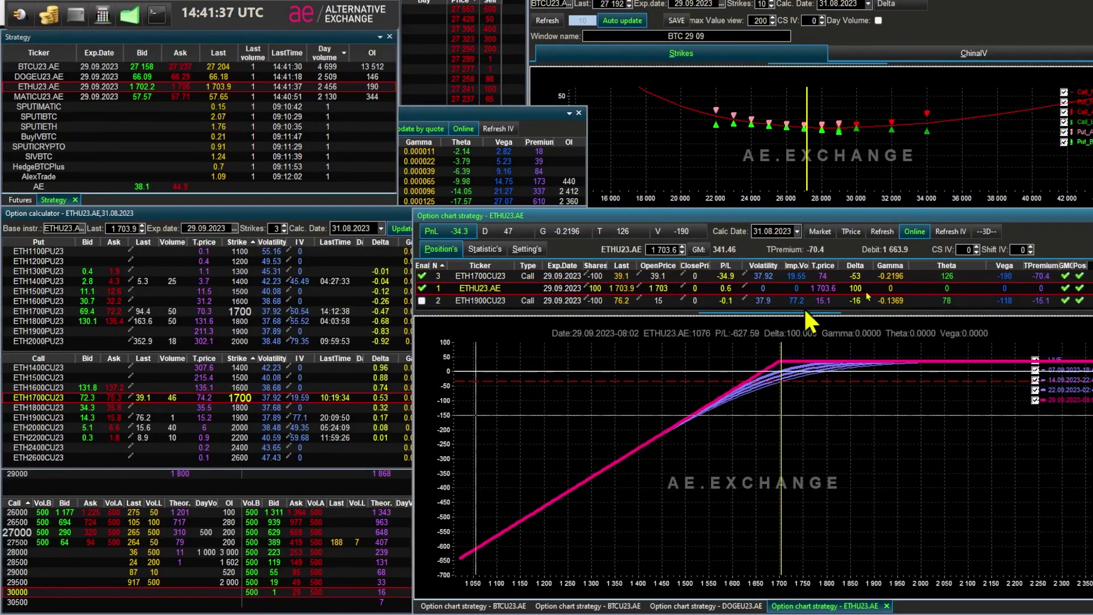
click(851, 231)
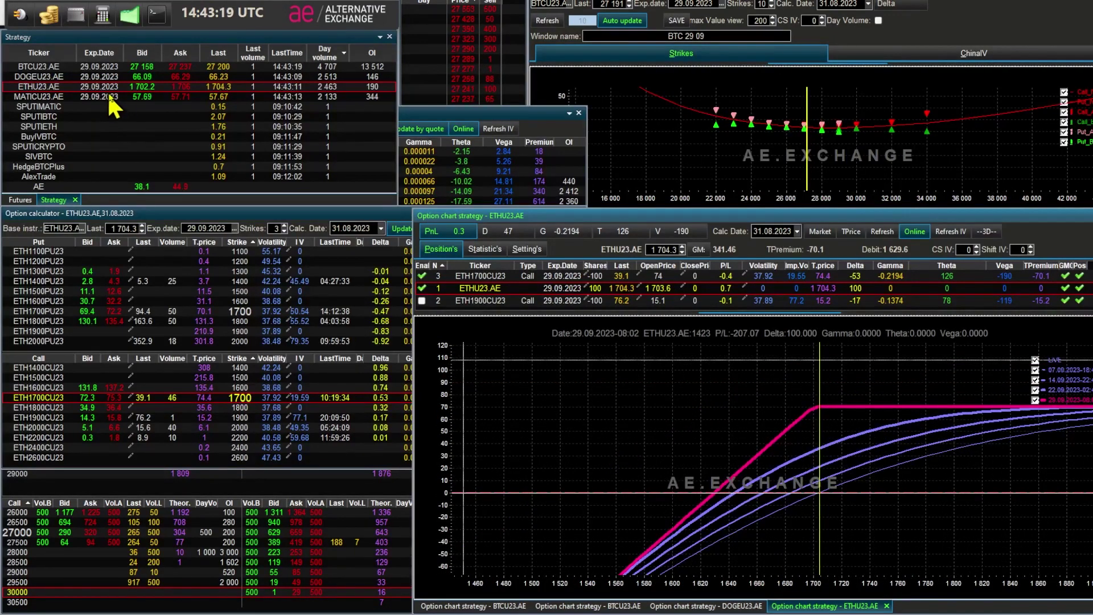
Step: Open a new option chart, dock it over the strategy chart, and add MATICU23.AE futures
click(129, 16)
click(133, 74)
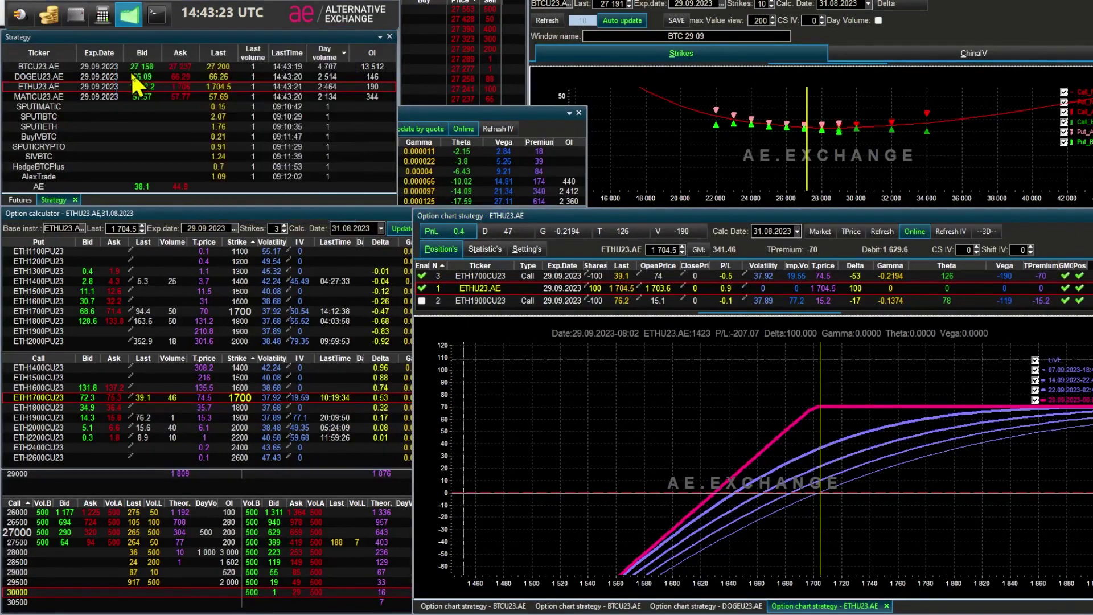
drag(161, 78, 766, 429)
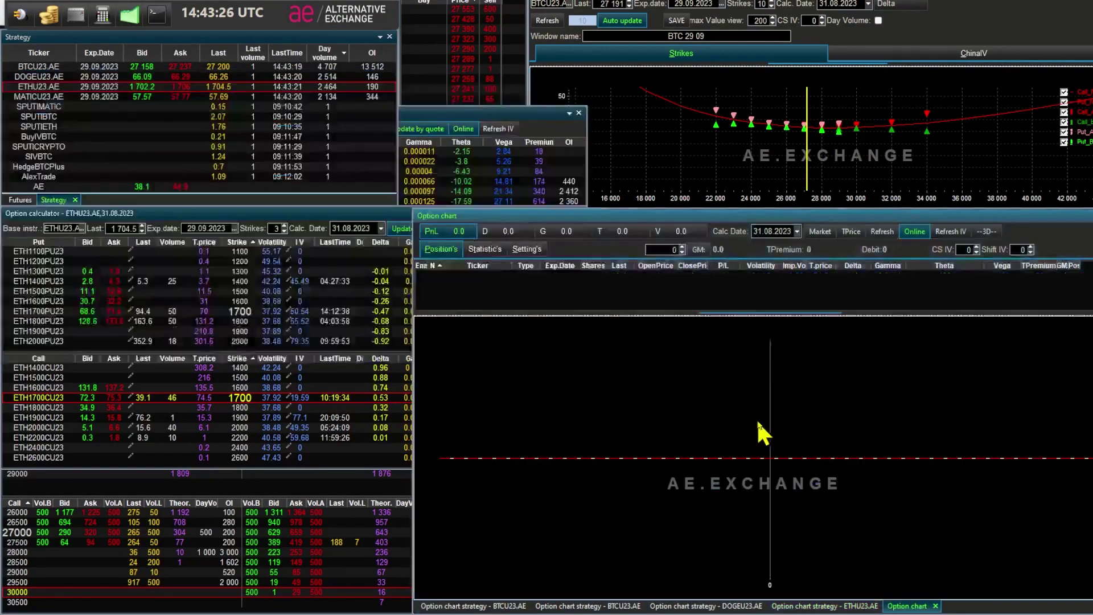
drag(69, 97, 625, 300)
Step: Open the MATICU23.AE option calculator, highlight the 29.09.2023 curve, and reset open prices to theoretical
right_click(55, 97)
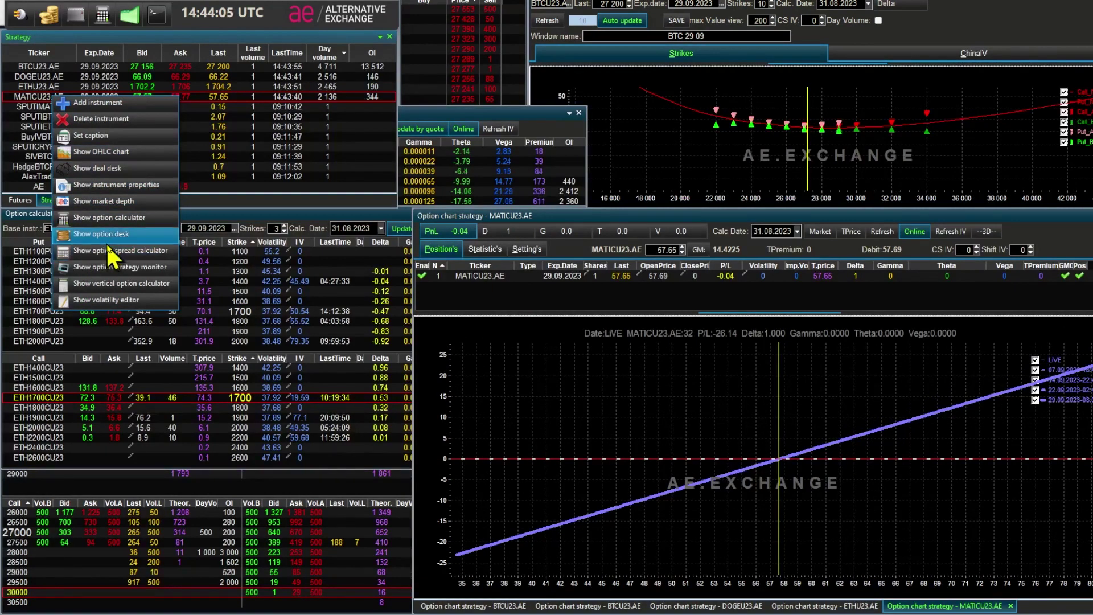
click(108, 217)
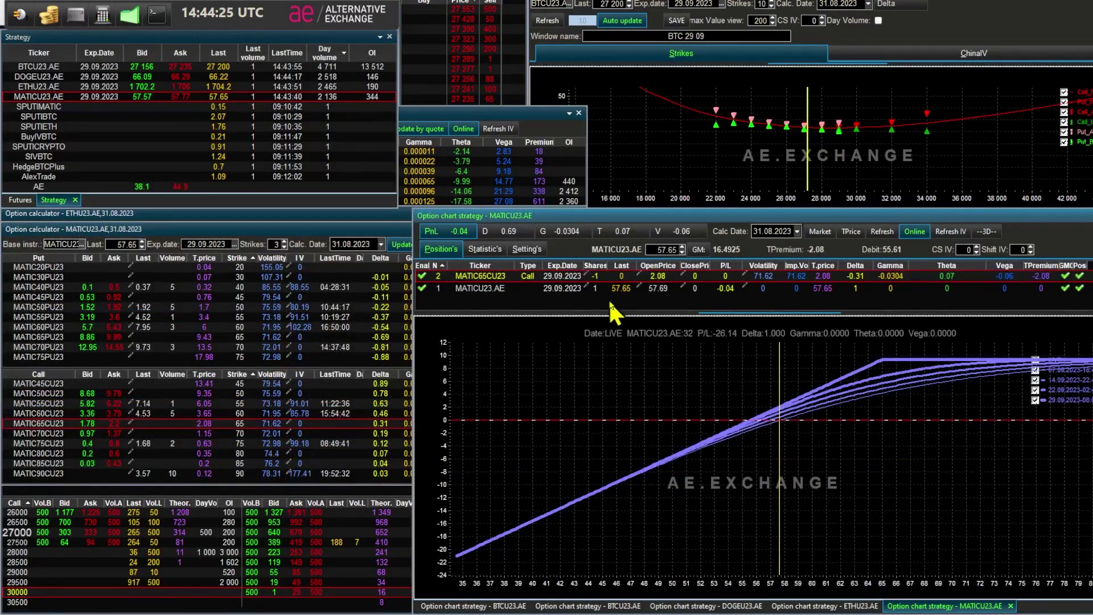
click(826, 388)
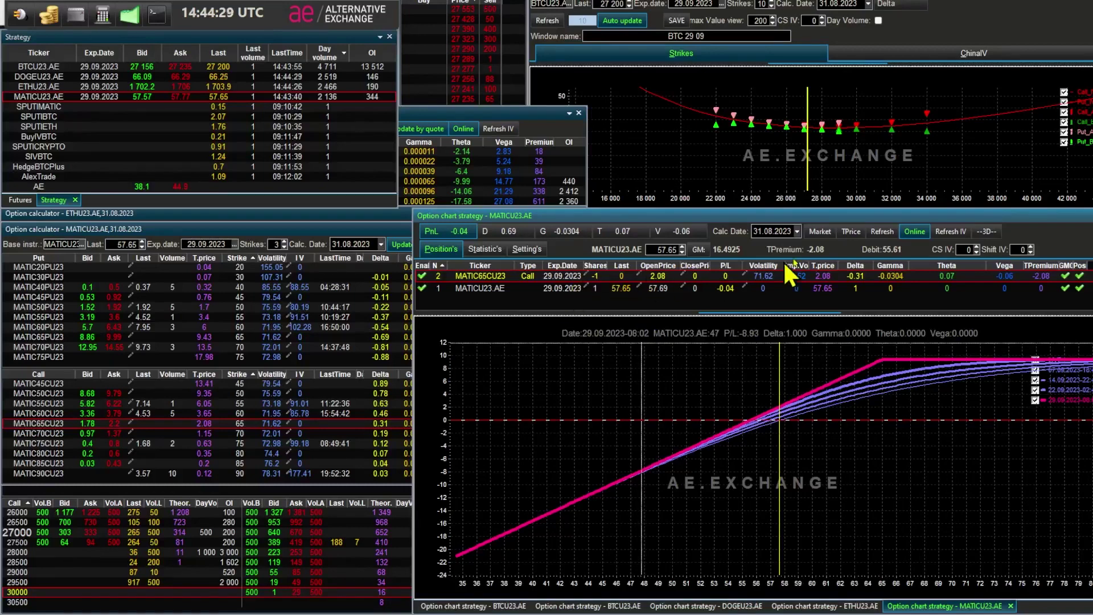
click(852, 234)
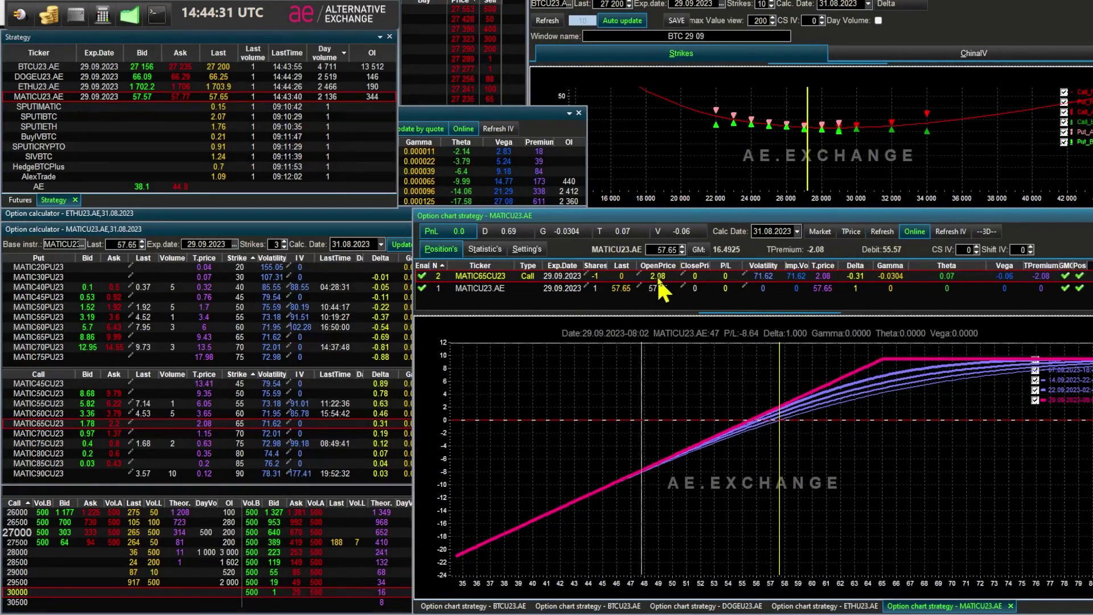